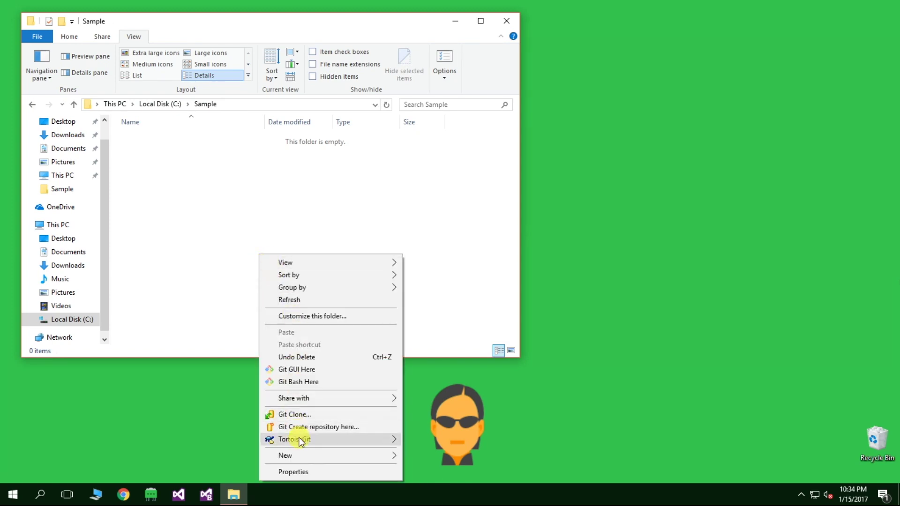
Step: Add three new folders to C:\Sample, accepting the default New folder names
{"action": "left_click", "coordinate": [430, 373]}
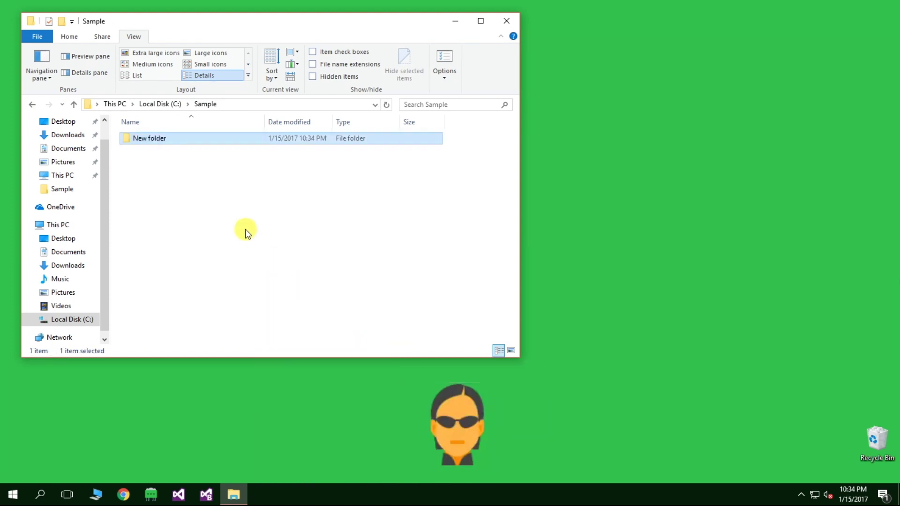
{"action": "right_click", "coordinate": [246, 230]}
{"action": "left_click", "coordinate": [436, 358]}
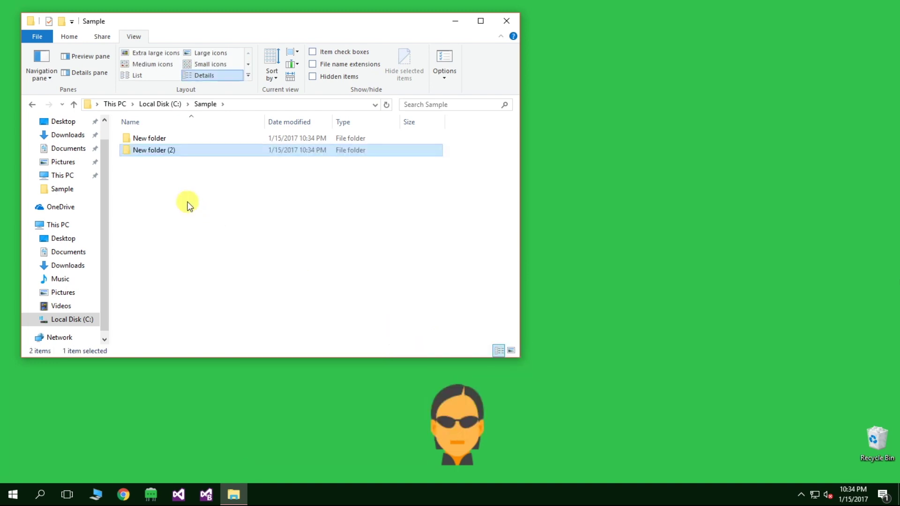
{"action": "right_click", "coordinate": [187, 205]}
{"action": "left_click", "coordinate": [360, 402]}
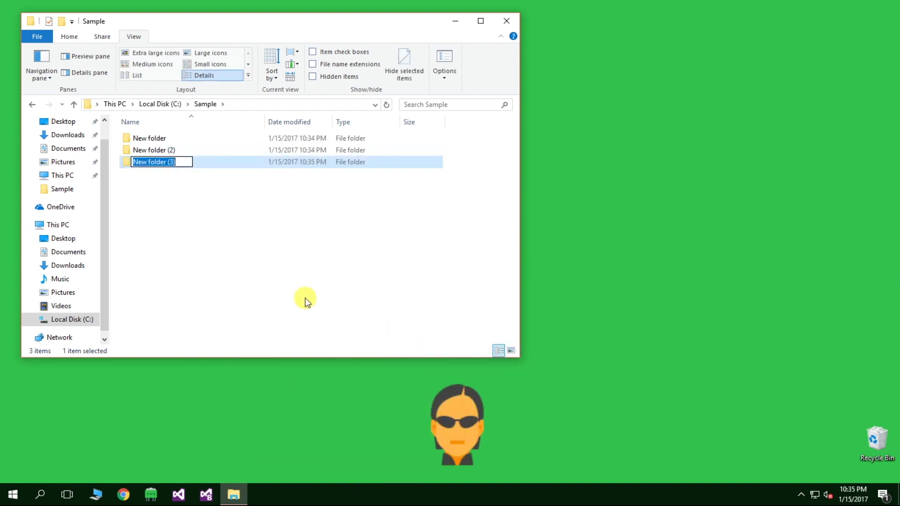
{"action": "left_click", "coordinate": [310, 313]}
{"action": "left_click", "coordinate": [151, 494]}
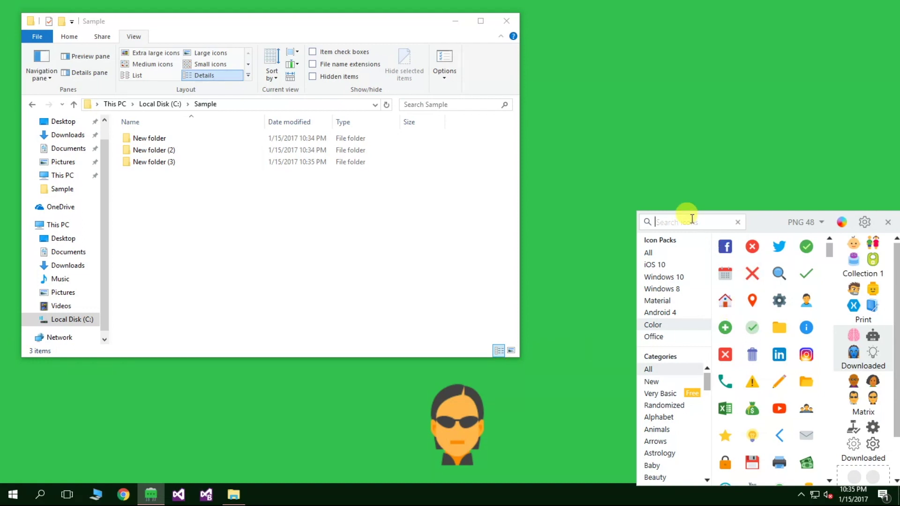
{"action": "type", "text": "and"}
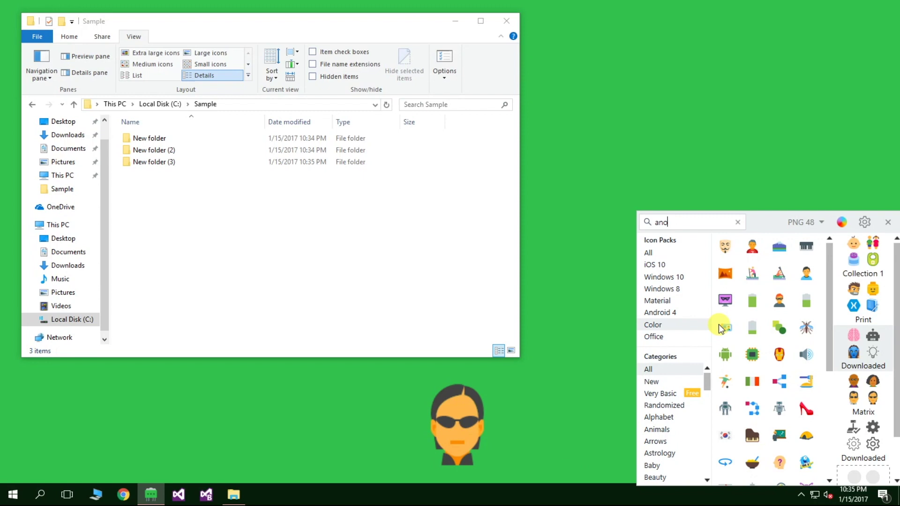
Step: Switch the Icons8 export format to ICO and add the 64, 128 and 256 px sizes
{"action": "left_click", "coordinate": [801, 224]}
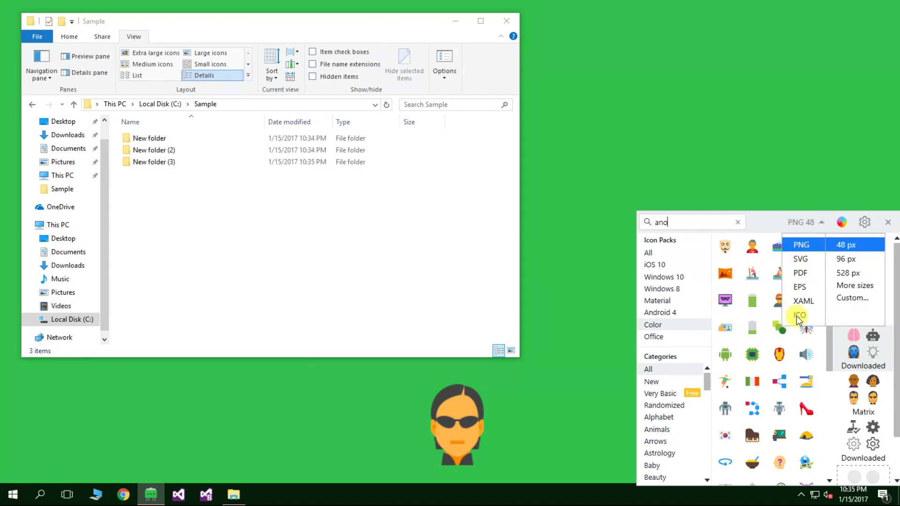
{"action": "left_click", "coordinate": [800, 315]}
{"action": "left_click", "coordinate": [830, 287]}
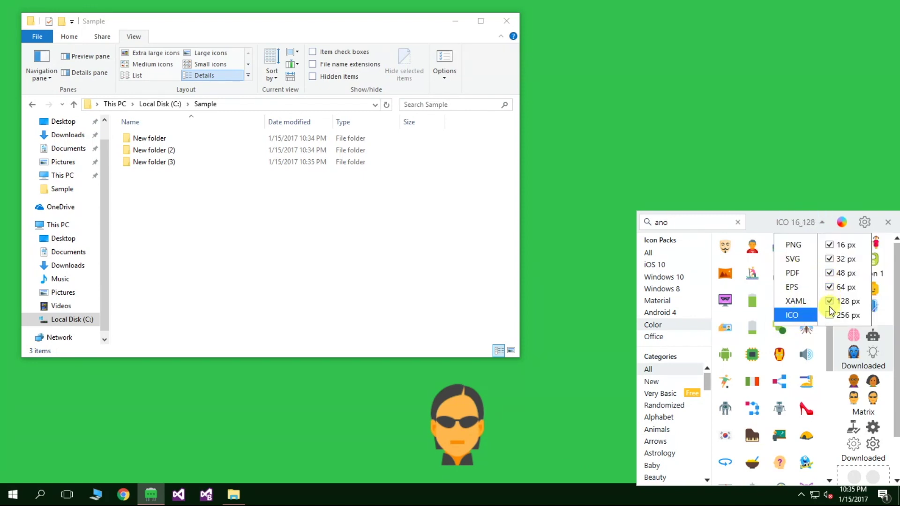
{"action": "left_click", "coordinate": [829, 316]}
{"action": "left_click", "coordinate": [726, 248]}
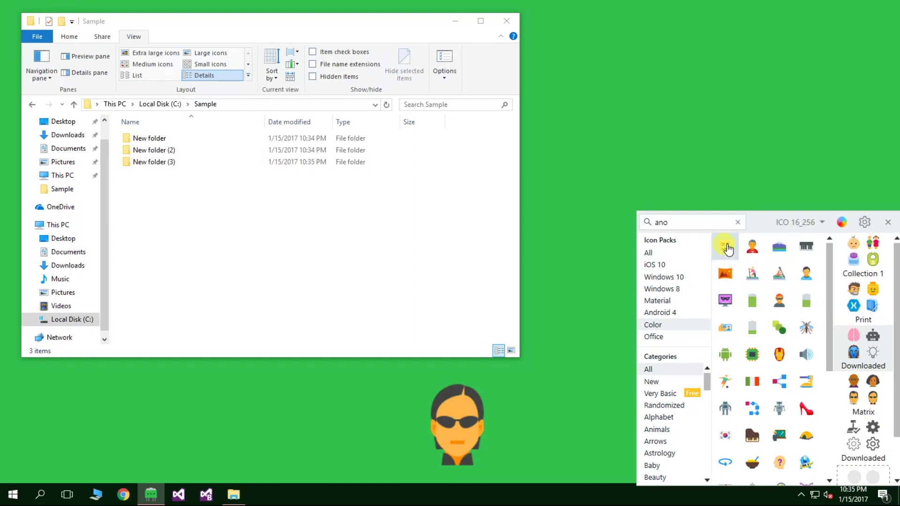
Step: Drag the Anonymous mask, Iron Man and mosquito icons from the Icons8 grid onto the desktop
{"action": "left_click_drag", "start_coordinate": [627, 118], "coordinate": [630, 118]}
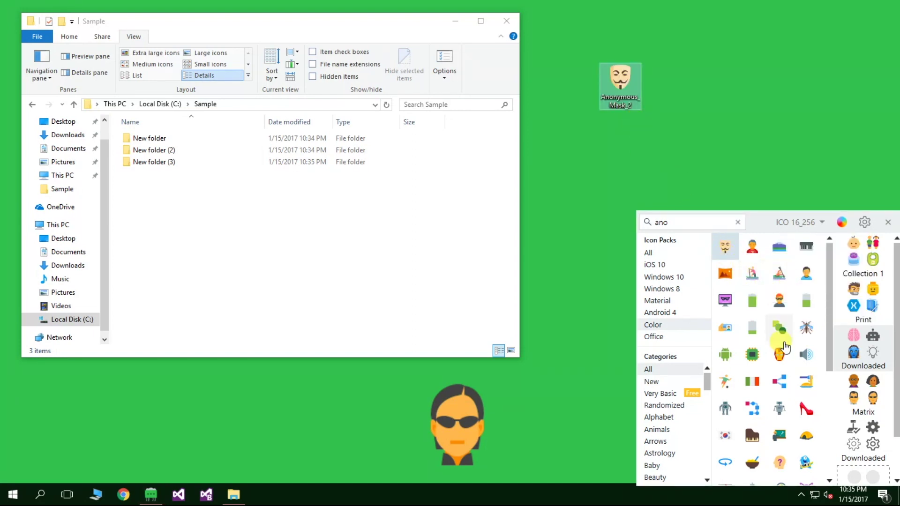
{"action": "left_click_drag", "start_coordinate": [780, 352], "coordinate": [678, 132]}
{"action": "left_click_drag", "start_coordinate": [669, 88], "coordinate": [669, 90]}
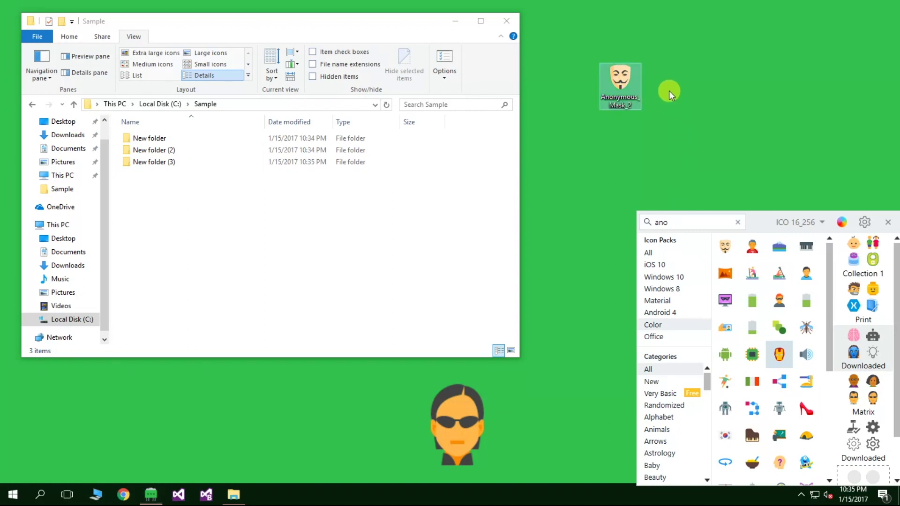
{"action": "left_click_drag", "start_coordinate": [724, 274], "coordinate": [698, 102]}
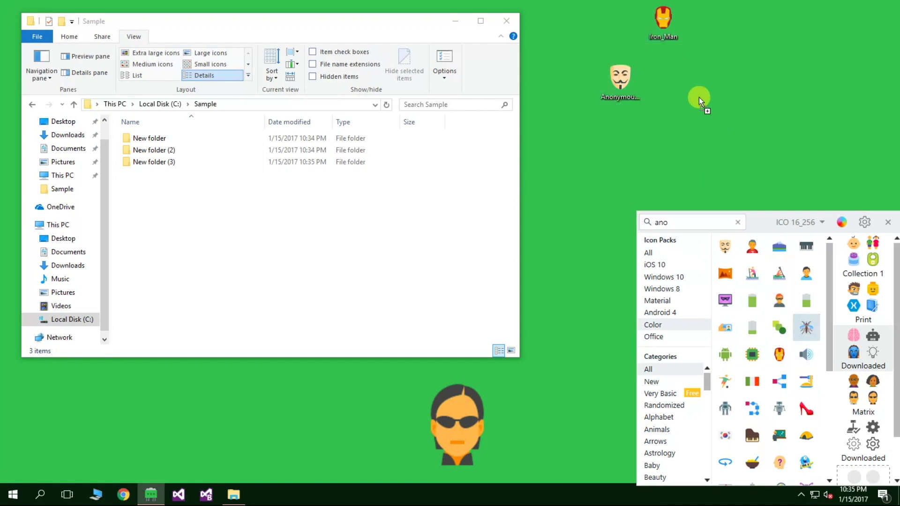
{"action": "left_click_drag", "start_coordinate": [660, 75], "coordinate": [662, 79]}
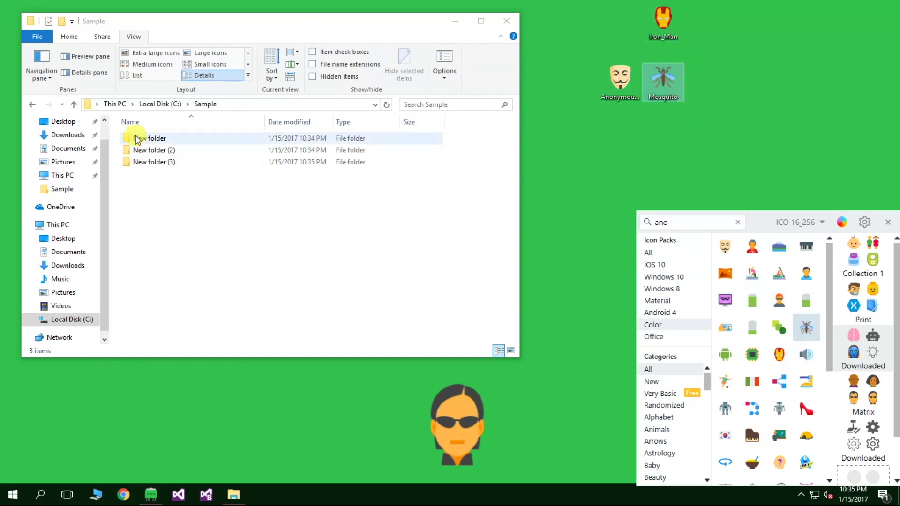
Step: Set New folder's icon to the desktop file Anonymous_Mask_2 through Properties > Customize
{"action": "right_click", "coordinate": [148, 138]}
{"action": "left_click", "coordinate": [191, 409]}
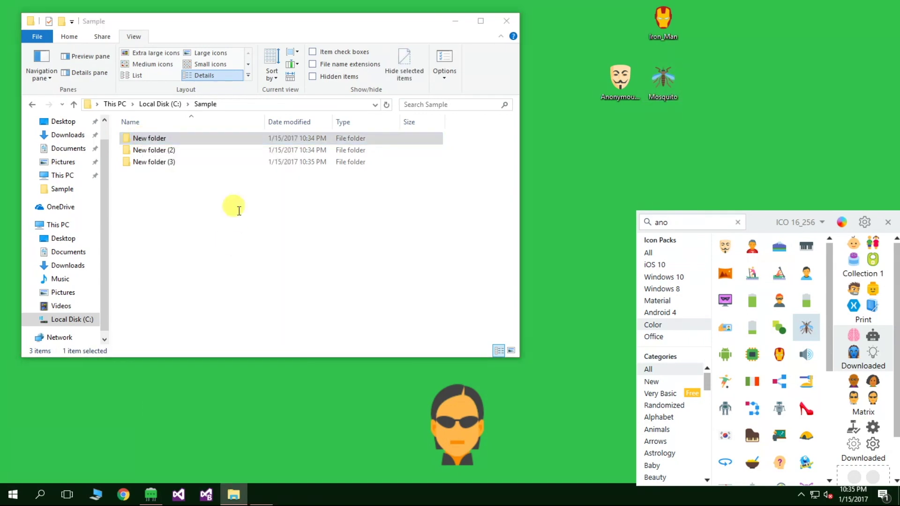
{"action": "left_click", "coordinate": [302, 165]}
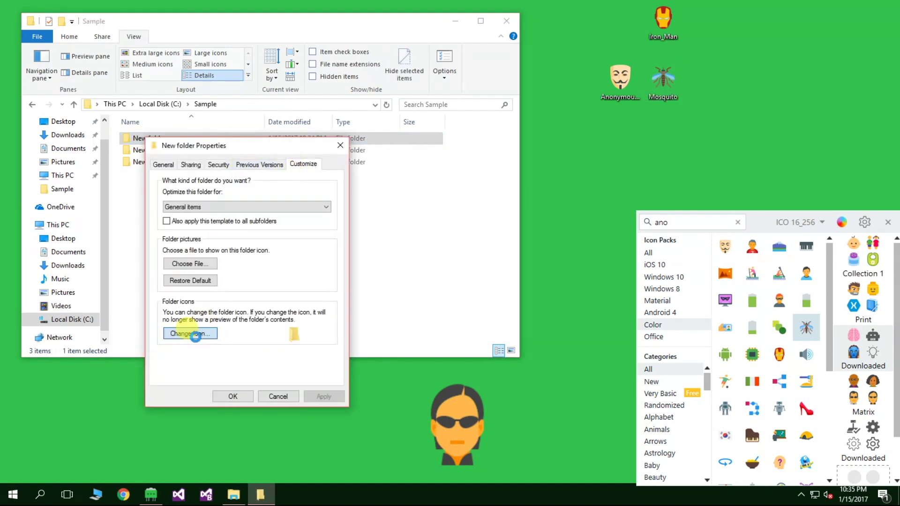
{"action": "left_click", "coordinate": [194, 333]}
{"action": "left_click", "coordinate": [317, 233]}
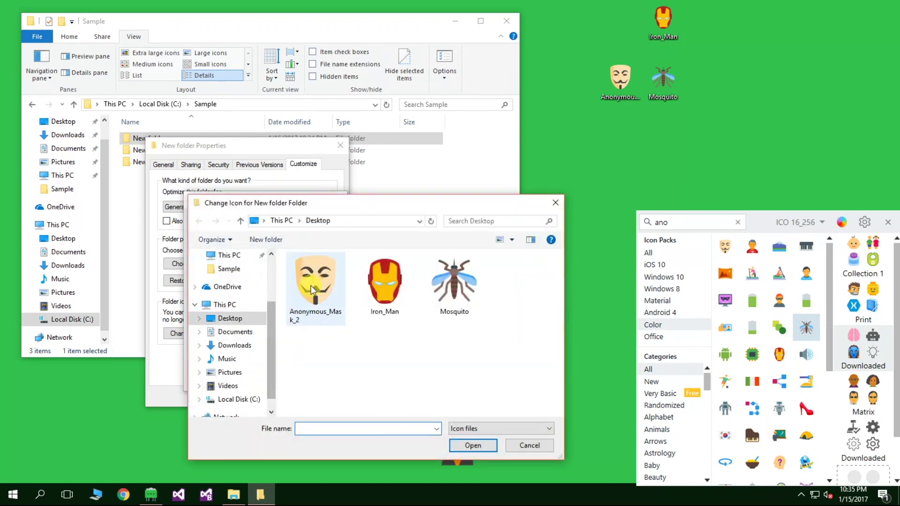
{"action": "double_click", "coordinate": [310, 286]}
{"action": "left_click", "coordinate": [273, 379]}
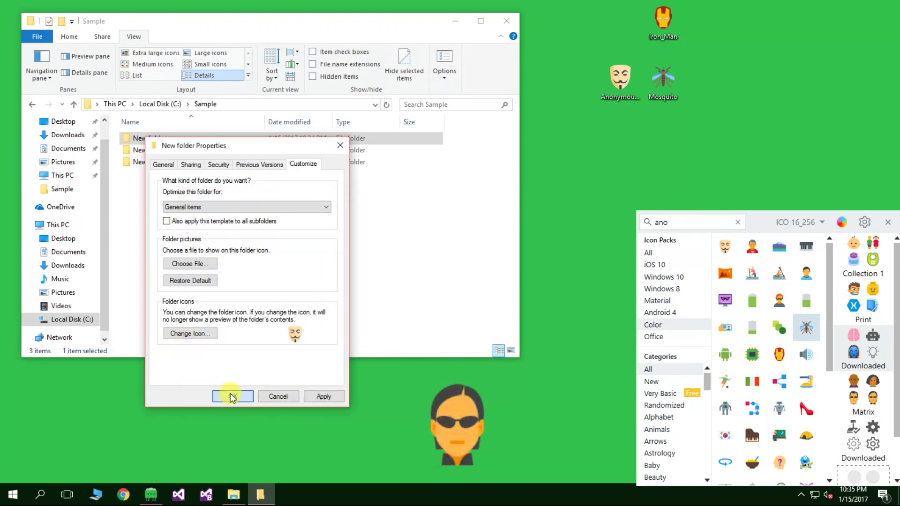
{"action": "left_click", "coordinate": [232, 395]}
{"action": "left_click", "coordinate": [153, 151]}
{"action": "right_click", "coordinate": [153, 151]}
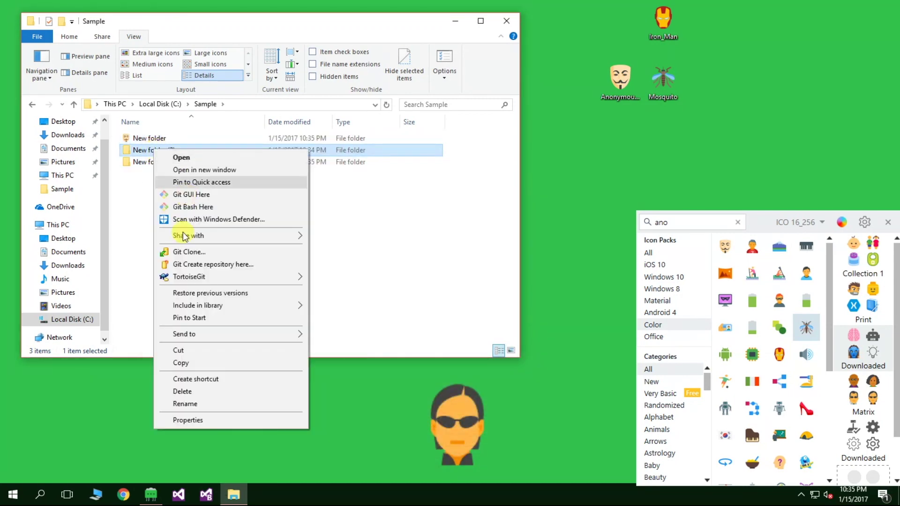
Step: Apply the desktop Iron_Man icon file to New folder (2) through its Customize properties
{"action": "left_click", "coordinate": [190, 420]}
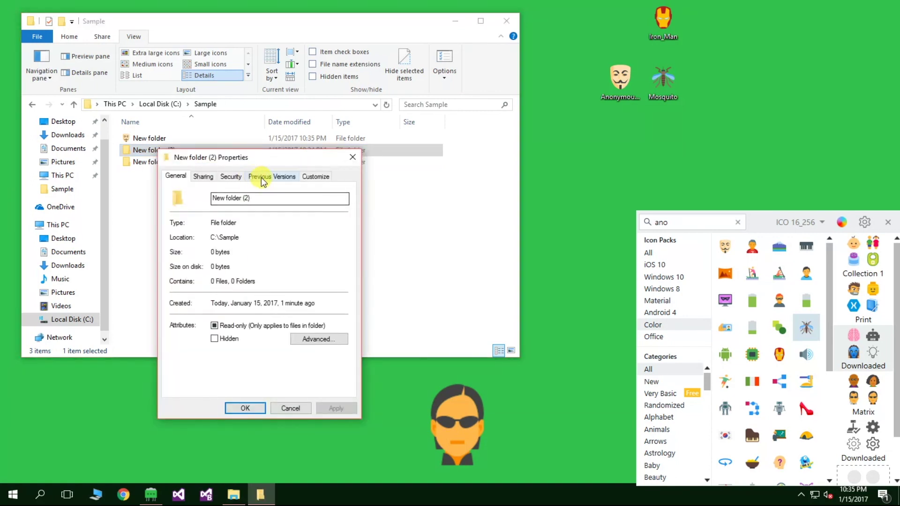
{"action": "left_click", "coordinate": [315, 176]}
{"action": "left_click", "coordinate": [203, 345]}
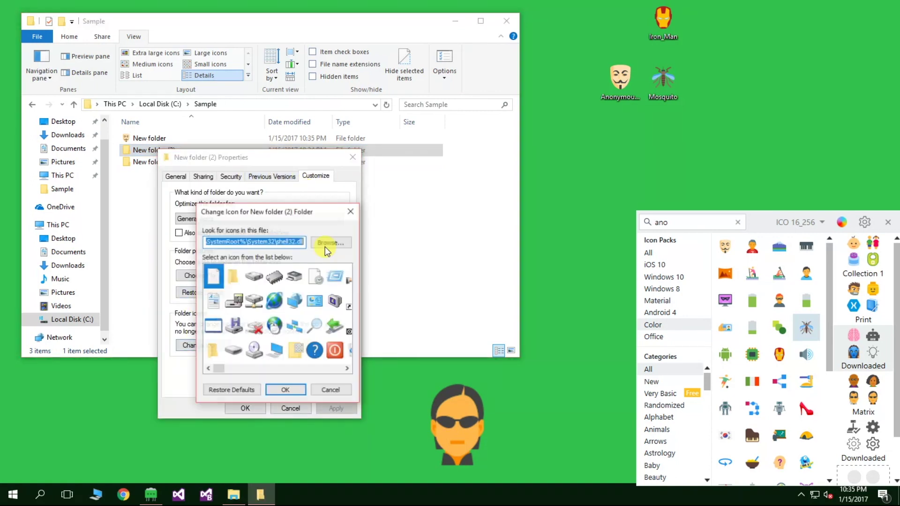
{"action": "left_click", "coordinate": [322, 246]}
{"action": "left_click", "coordinate": [397, 286]}
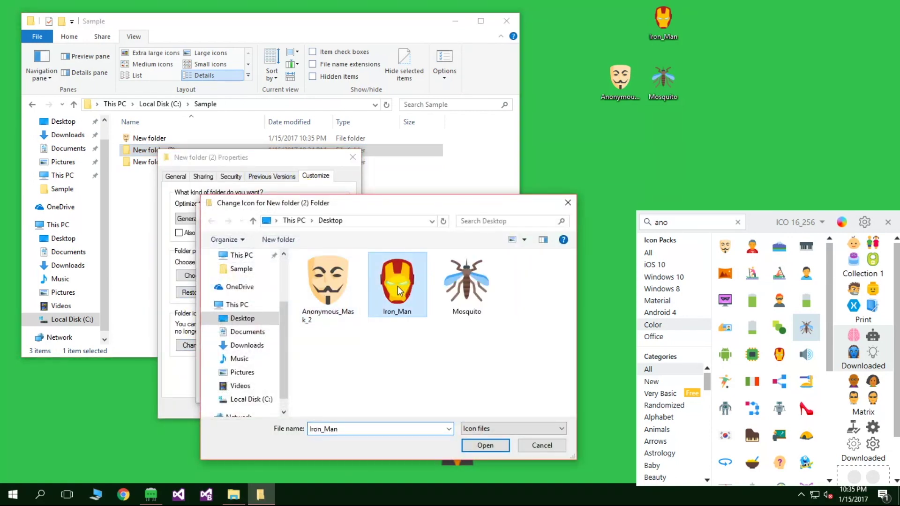
{"action": "left_click", "coordinate": [484, 445]}
{"action": "left_click", "coordinate": [285, 390]}
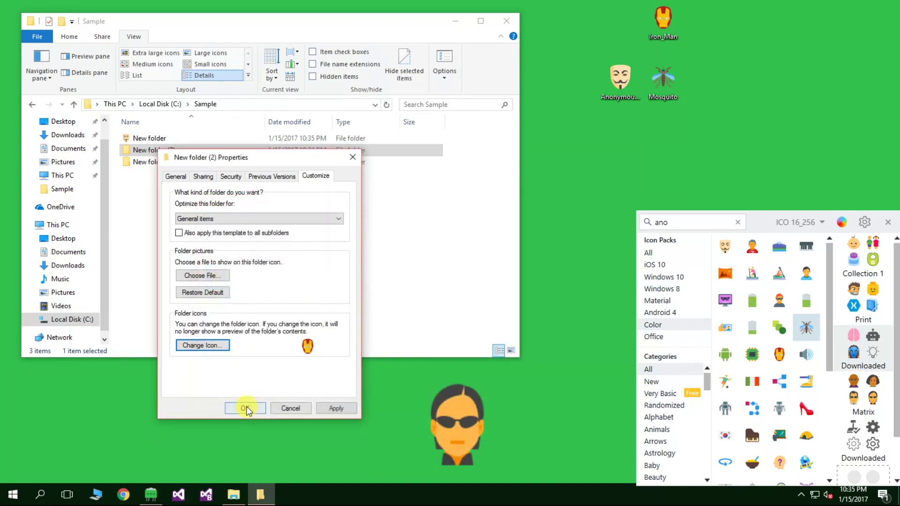
{"action": "left_click", "coordinate": [244, 408]}
{"action": "left_click", "coordinate": [154, 162]}
Step: Assign the desktop Mosquito icon file to New folder (3) through Properties > Customize
{"action": "right_click", "coordinate": [158, 169]}
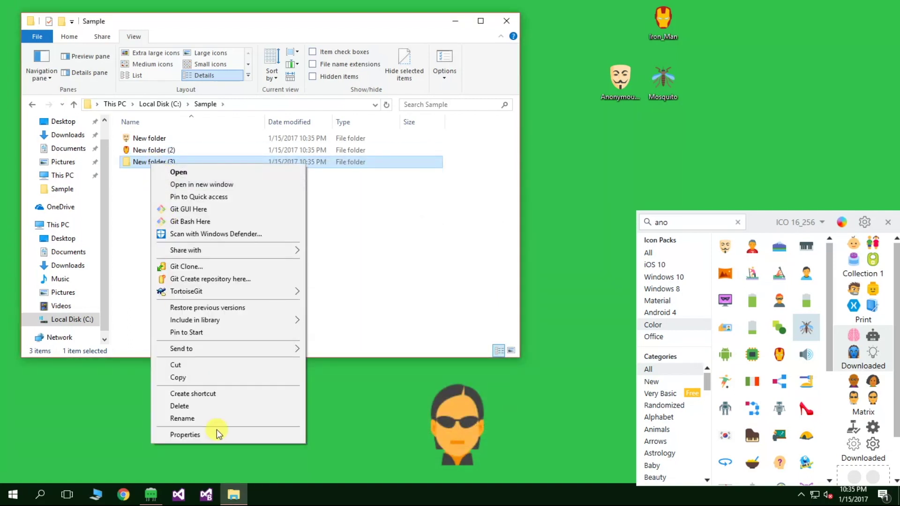
{"action": "left_click", "coordinate": [216, 429]}
{"action": "left_click", "coordinate": [311, 191]}
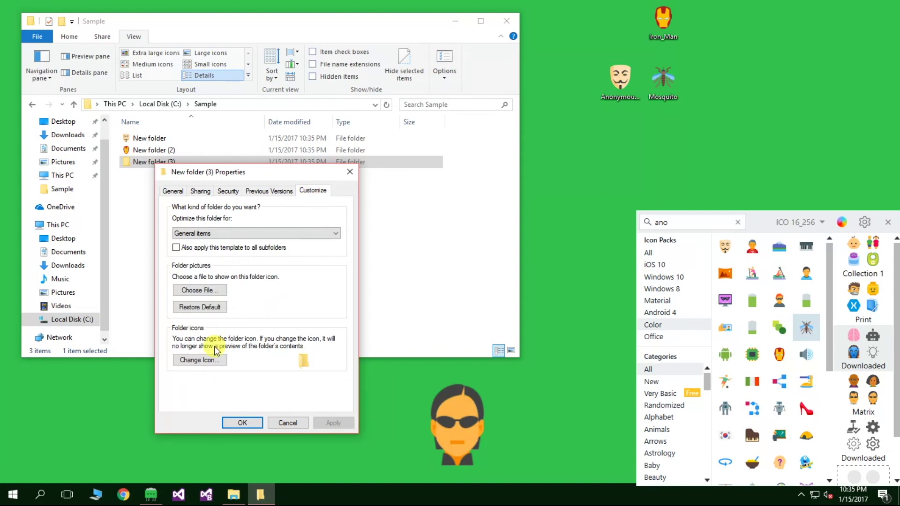
{"action": "left_click", "coordinate": [199, 360]}
{"action": "left_click", "coordinate": [323, 261]}
{"action": "double_click", "coordinate": [479, 290]}
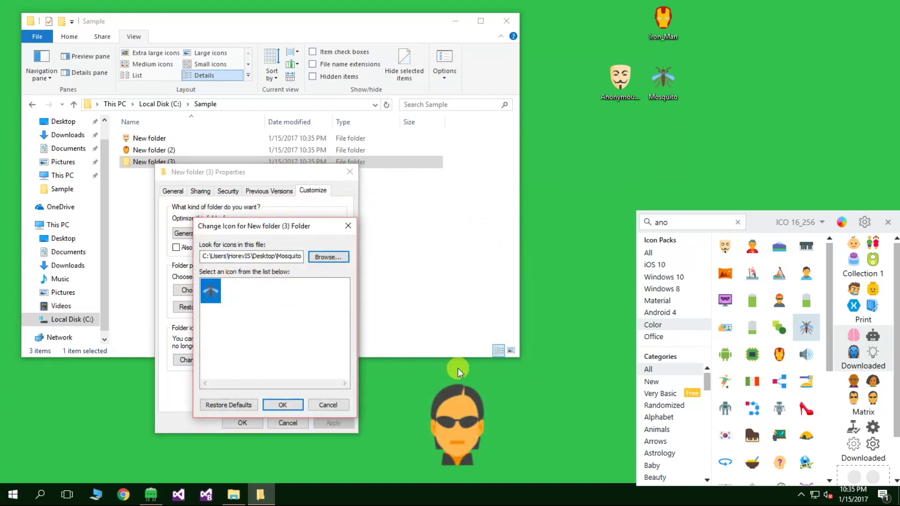
{"action": "left_click", "coordinate": [282, 405]}
{"action": "left_click", "coordinate": [242, 424]}
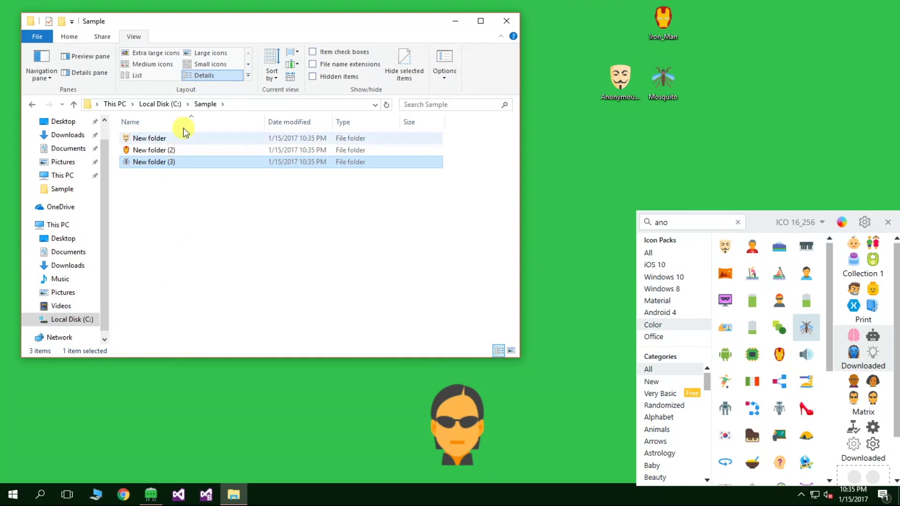
Step: Try the Small, Large, List and Medium views, then settle on Extra large icons
{"action": "left_click", "coordinate": [221, 63]}
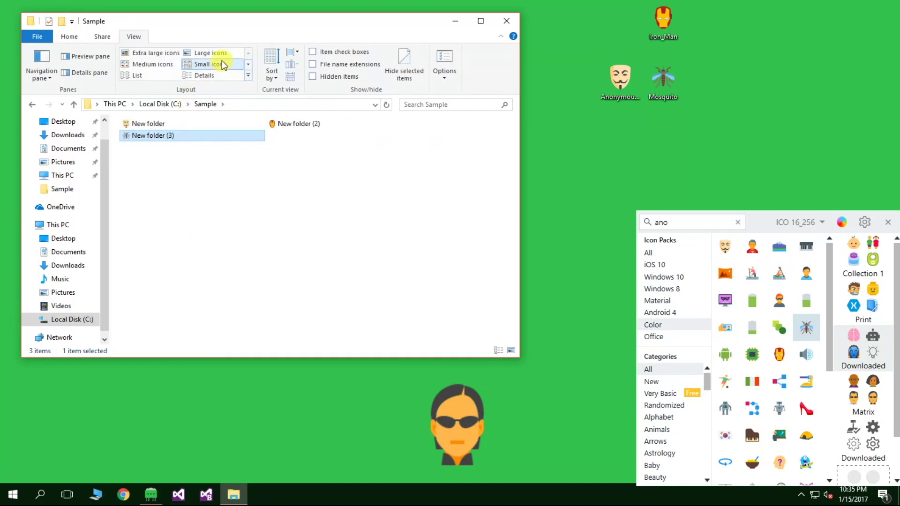
{"action": "left_click", "coordinate": [212, 53]}
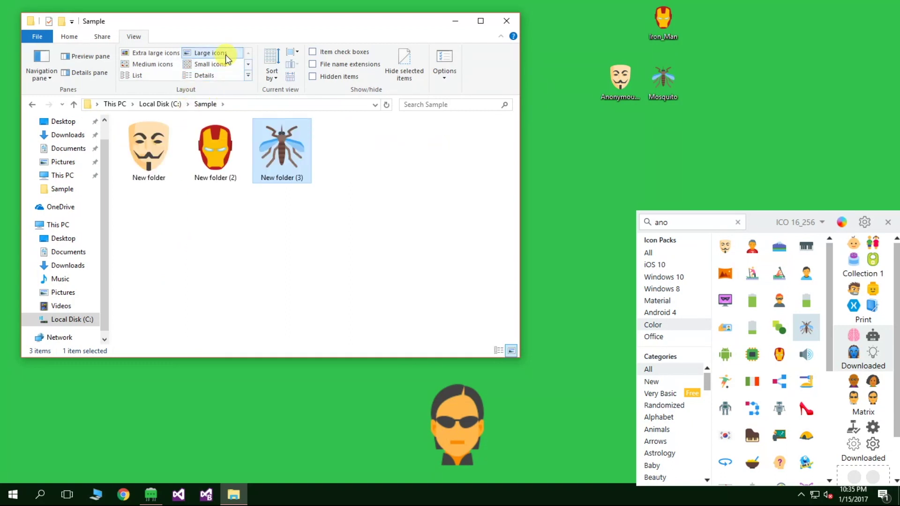
{"action": "left_click", "coordinate": [133, 76]}
{"action": "left_click", "coordinate": [137, 64]}
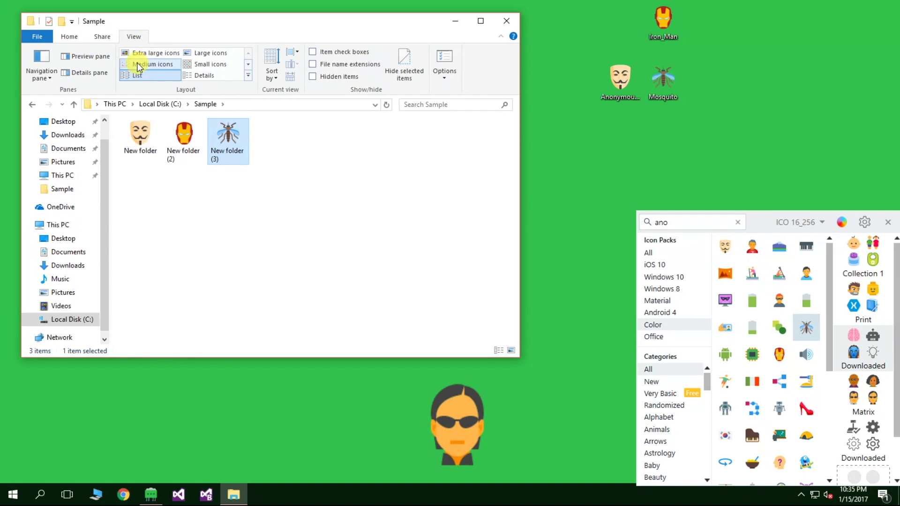
{"action": "left_click", "coordinate": [140, 55]}
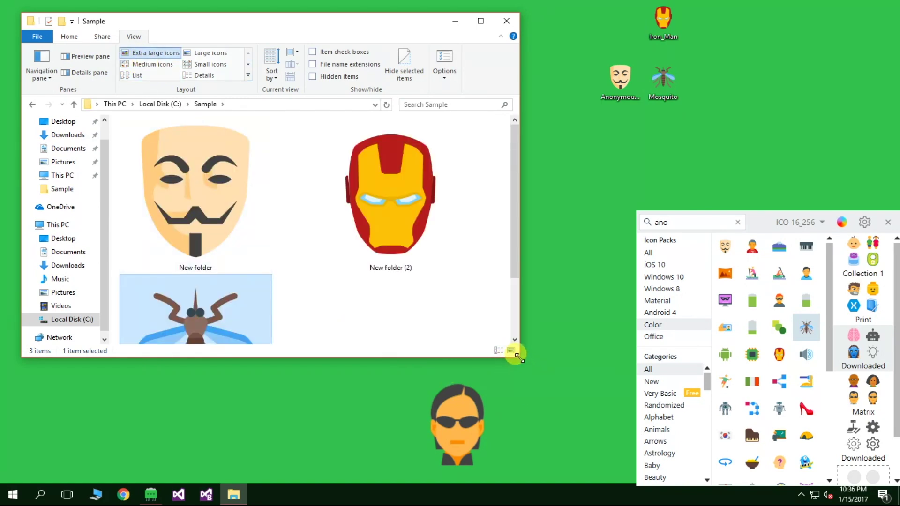
Step: Enlarge the Explorer window, then open New folder and return to Sample
{"action": "left_click_drag", "start_coordinate": [518, 356], "coordinate": [592, 470]}
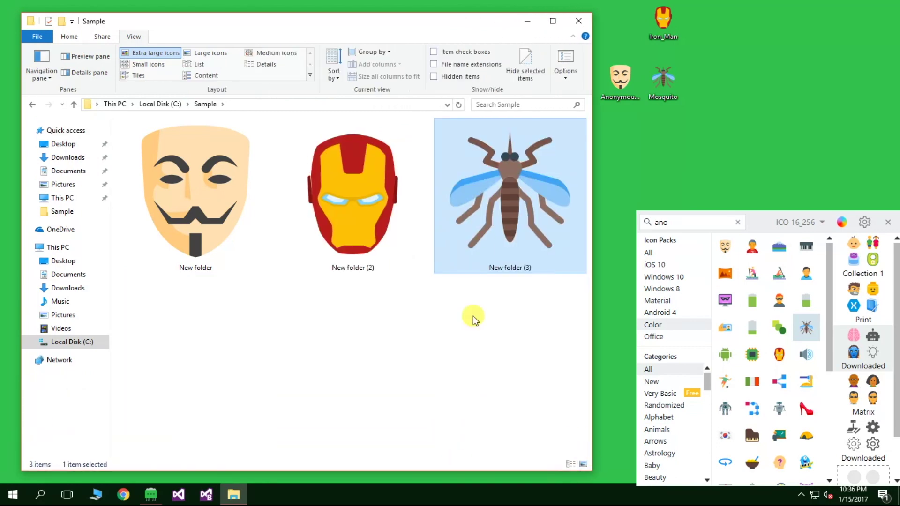
{"action": "double_click", "coordinate": [225, 233]}
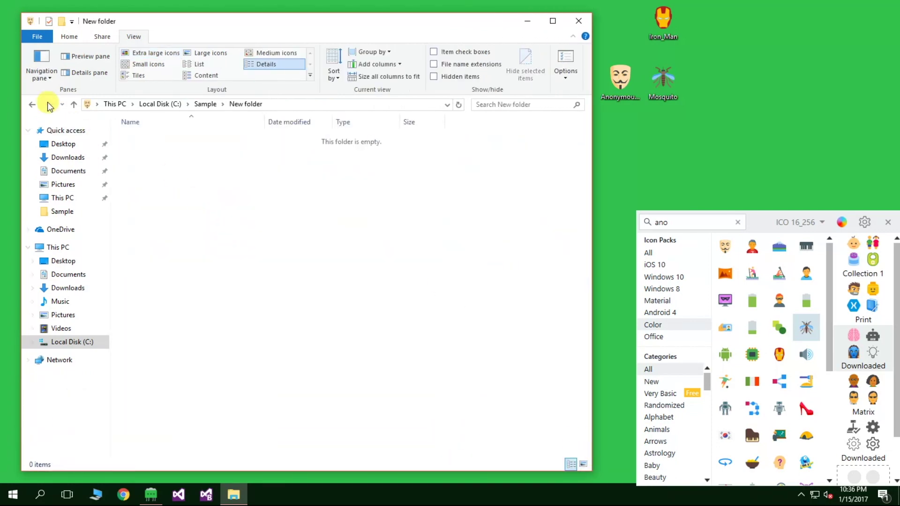
{"action": "left_click", "coordinate": [32, 104]}
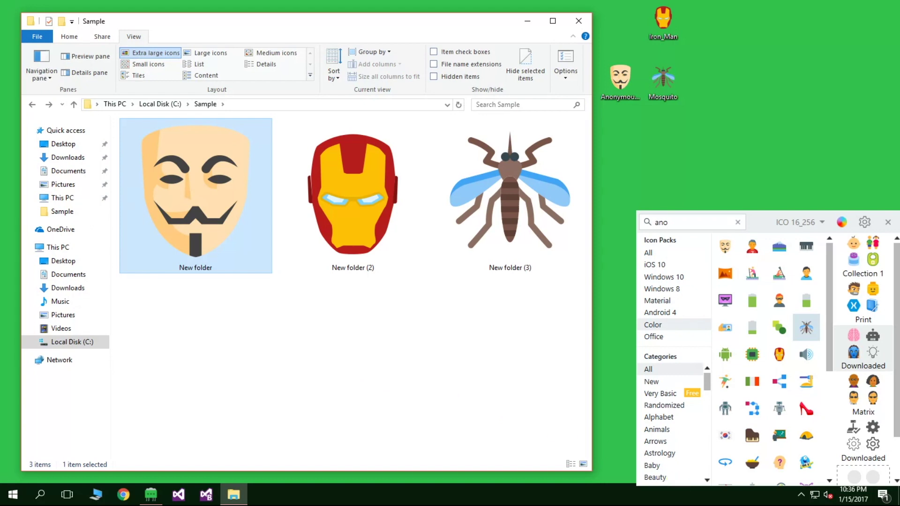